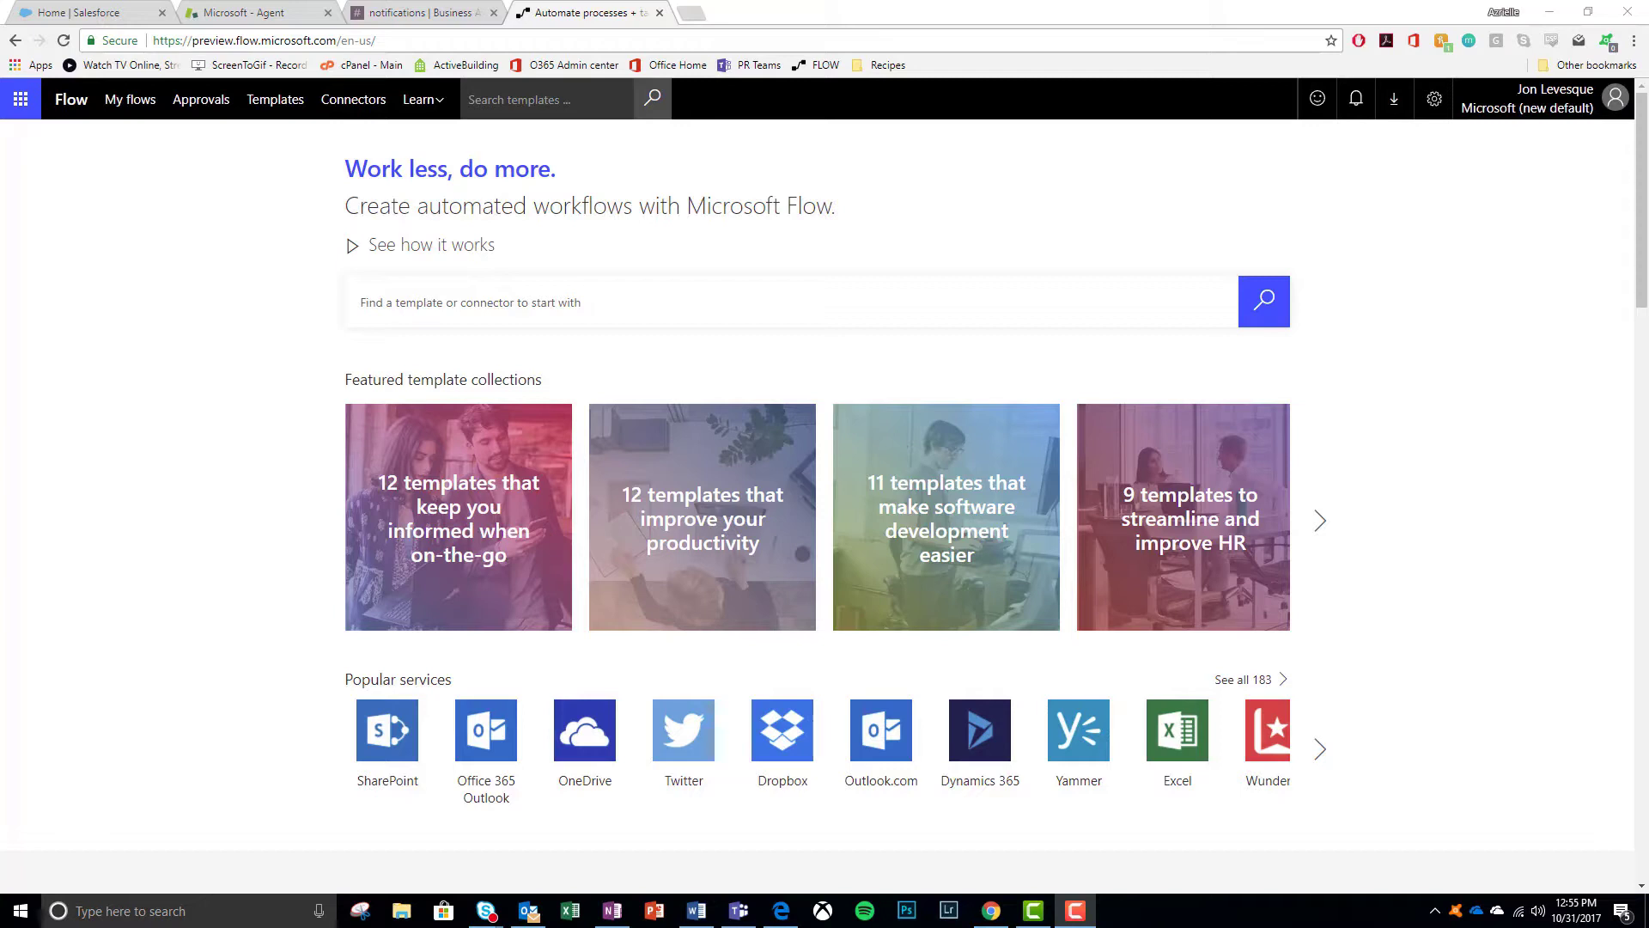
- Review the Salesforce Lead Generation home page, then show the Zendesk Support agent overview
click(74, 16)
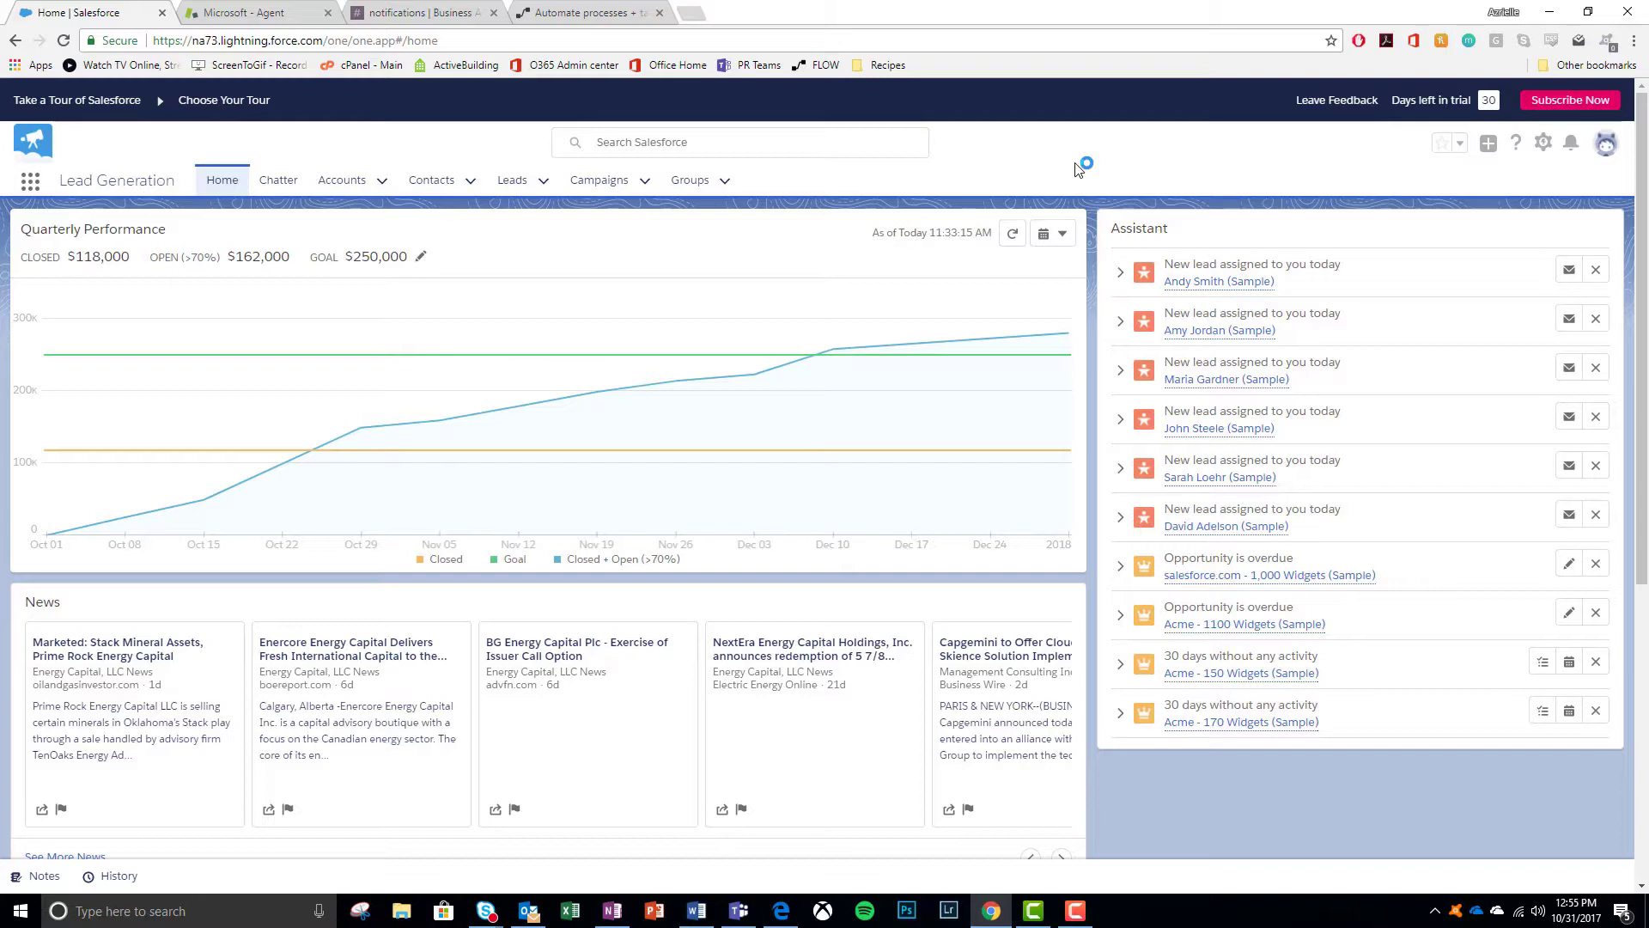
click(249, 16)
click(26, 142)
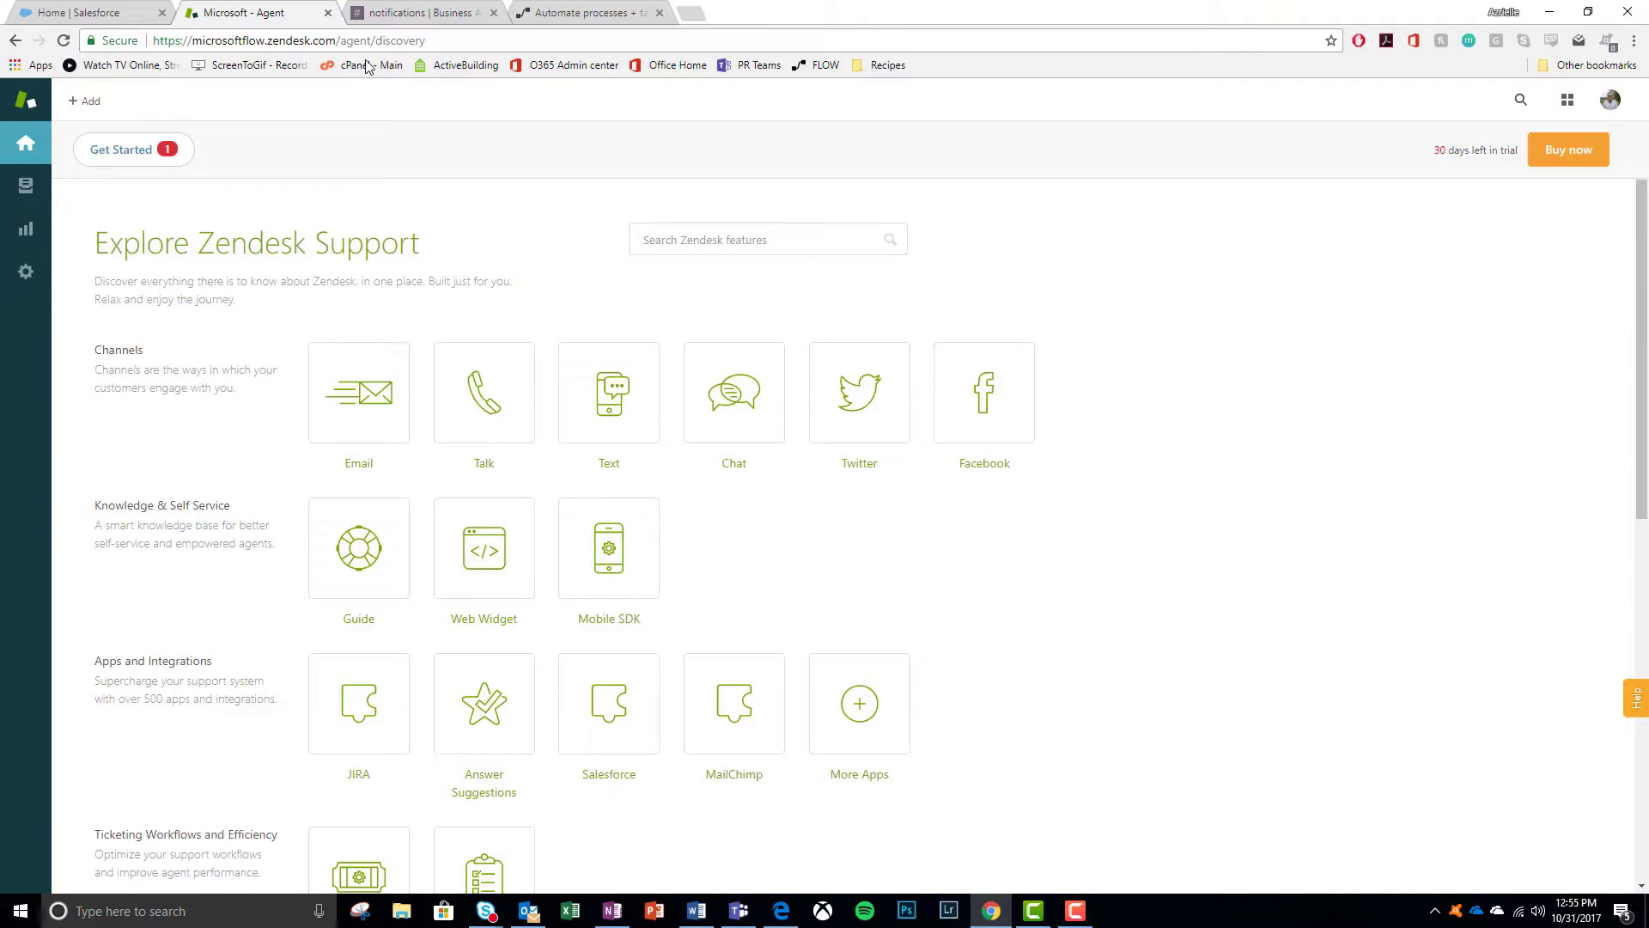
- Bring up the Slack #notifications channel for automated messages
click(399, 13)
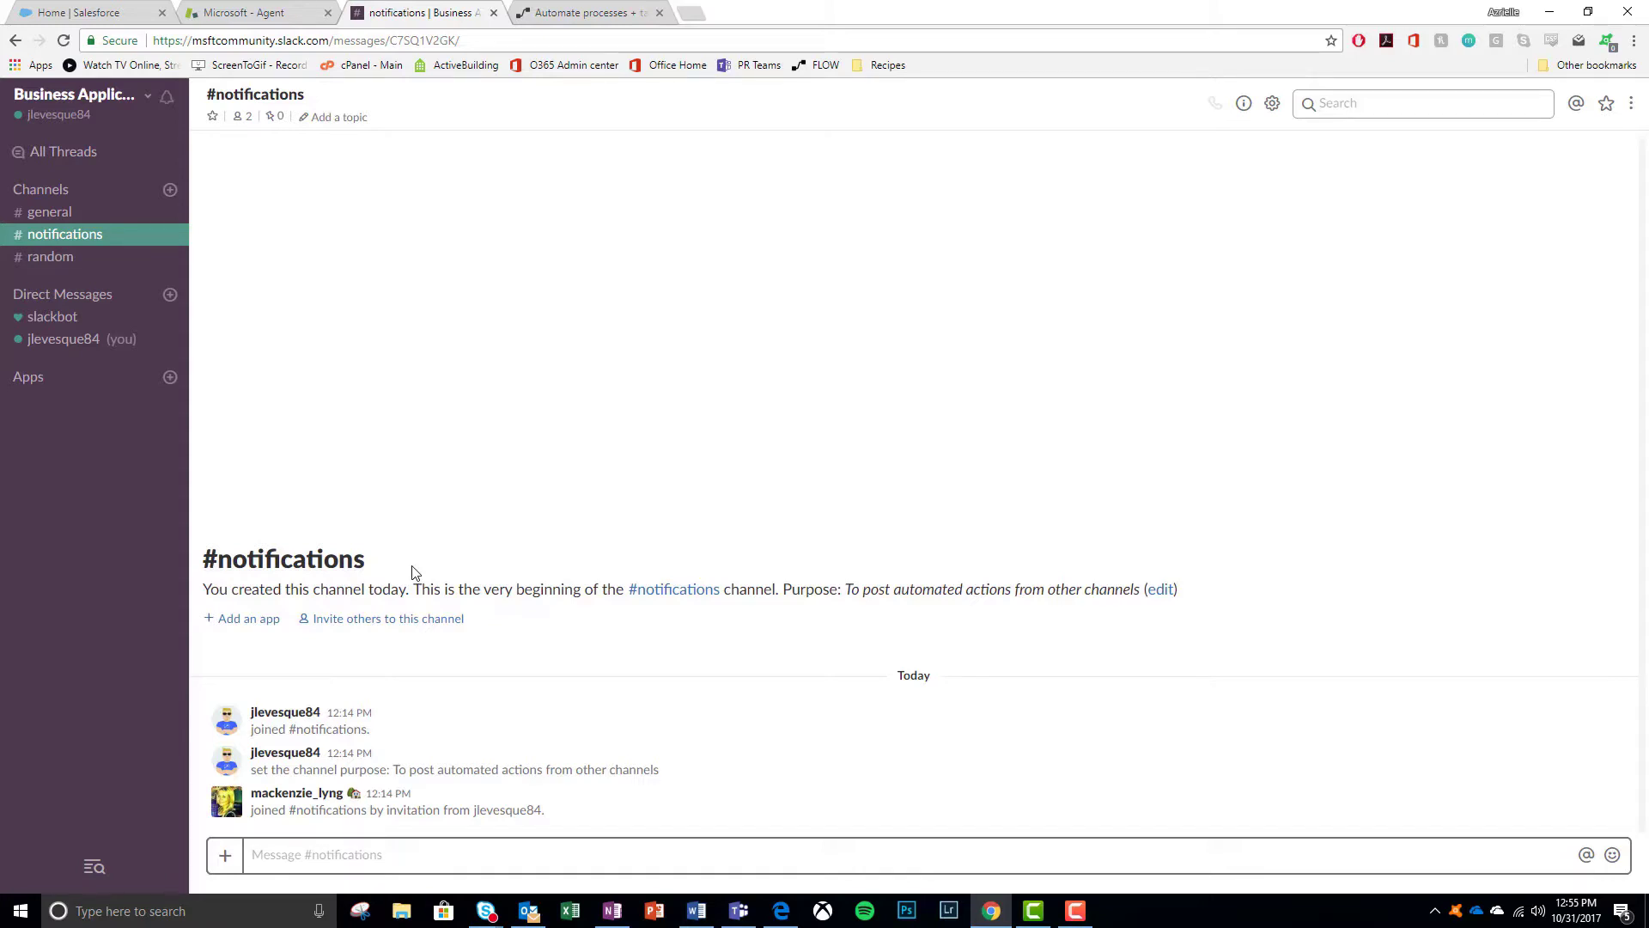
- Start a blank flow triggered by Salesforce 'When a record is created' with Object Type Leads
click(583, 15)
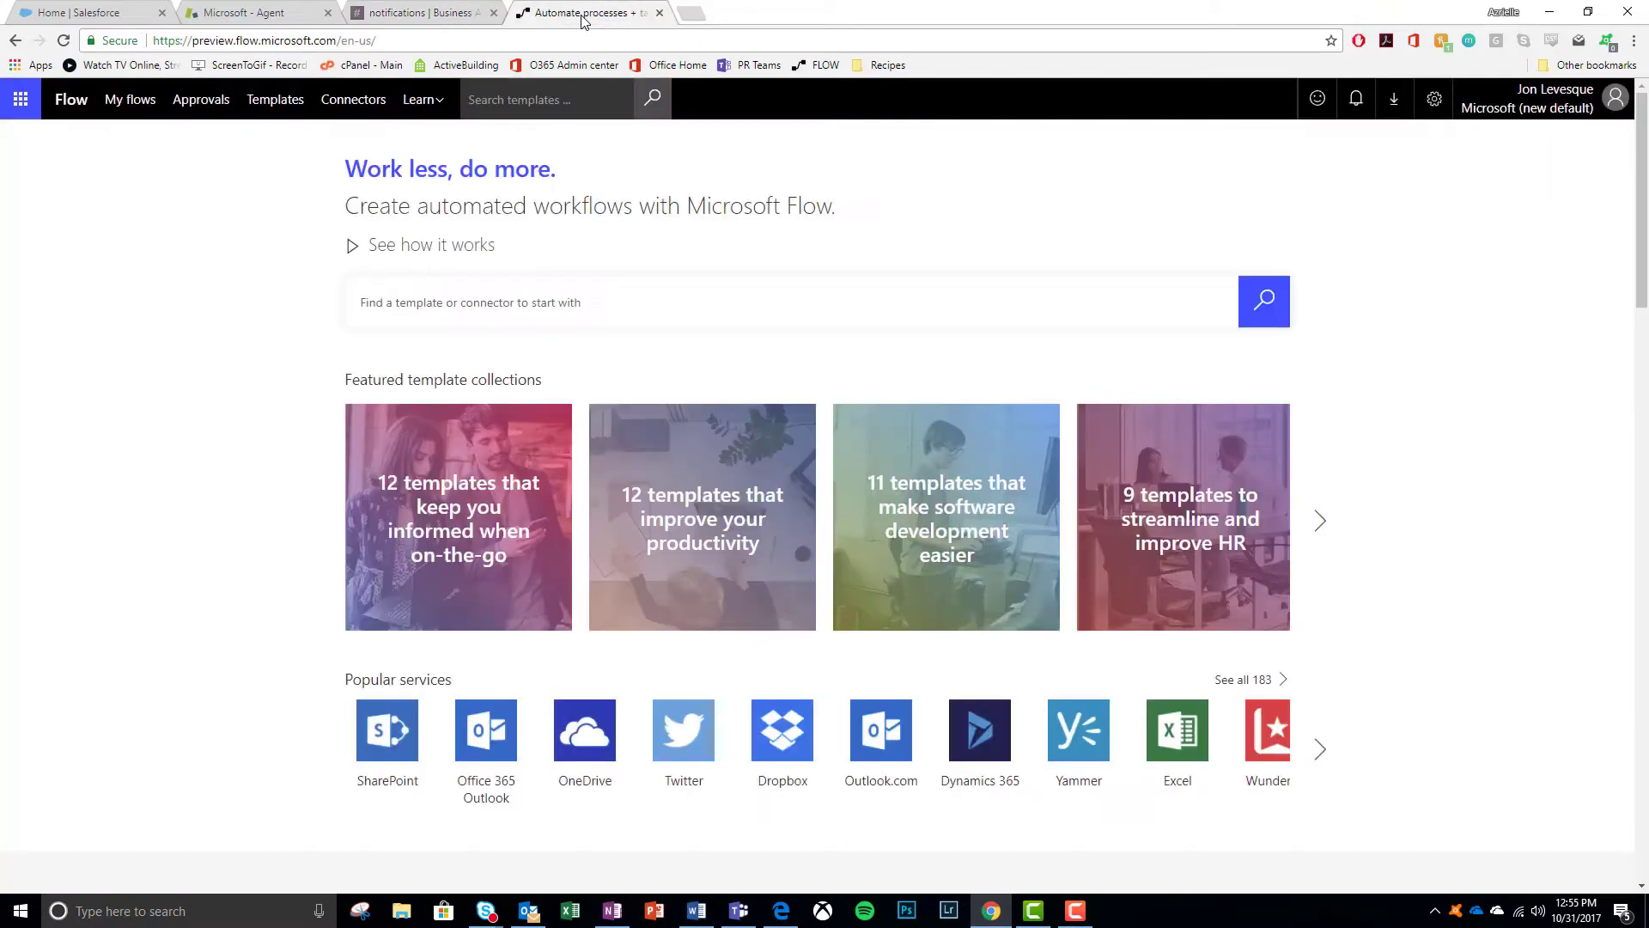
click(126, 114)
click(979, 146)
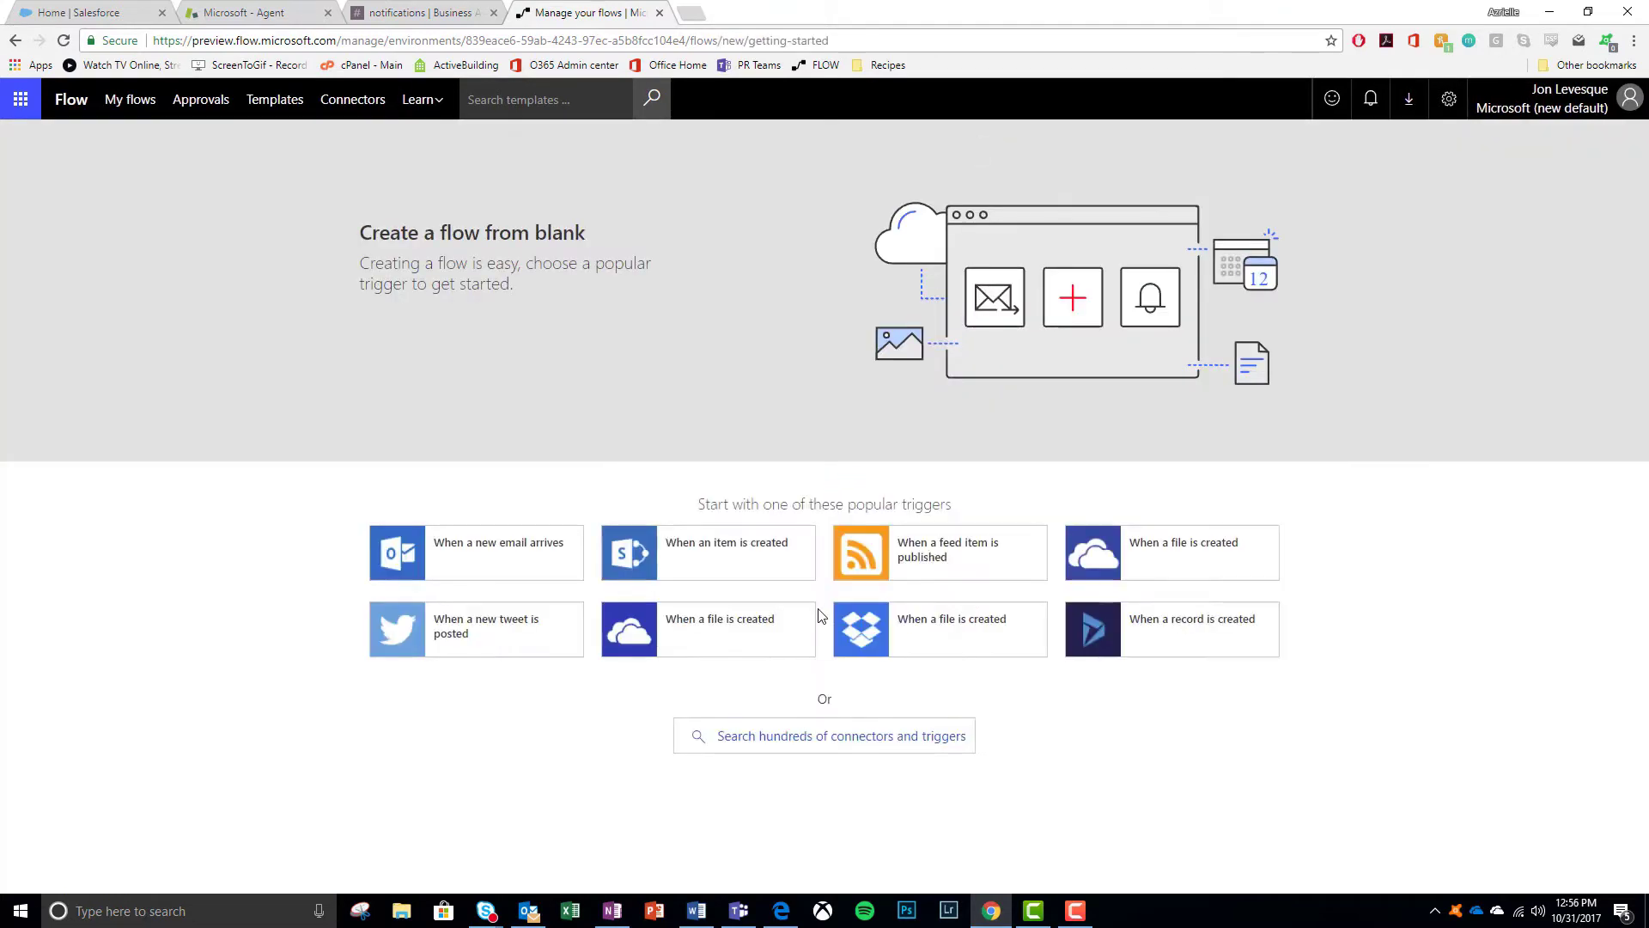
click(786, 735)
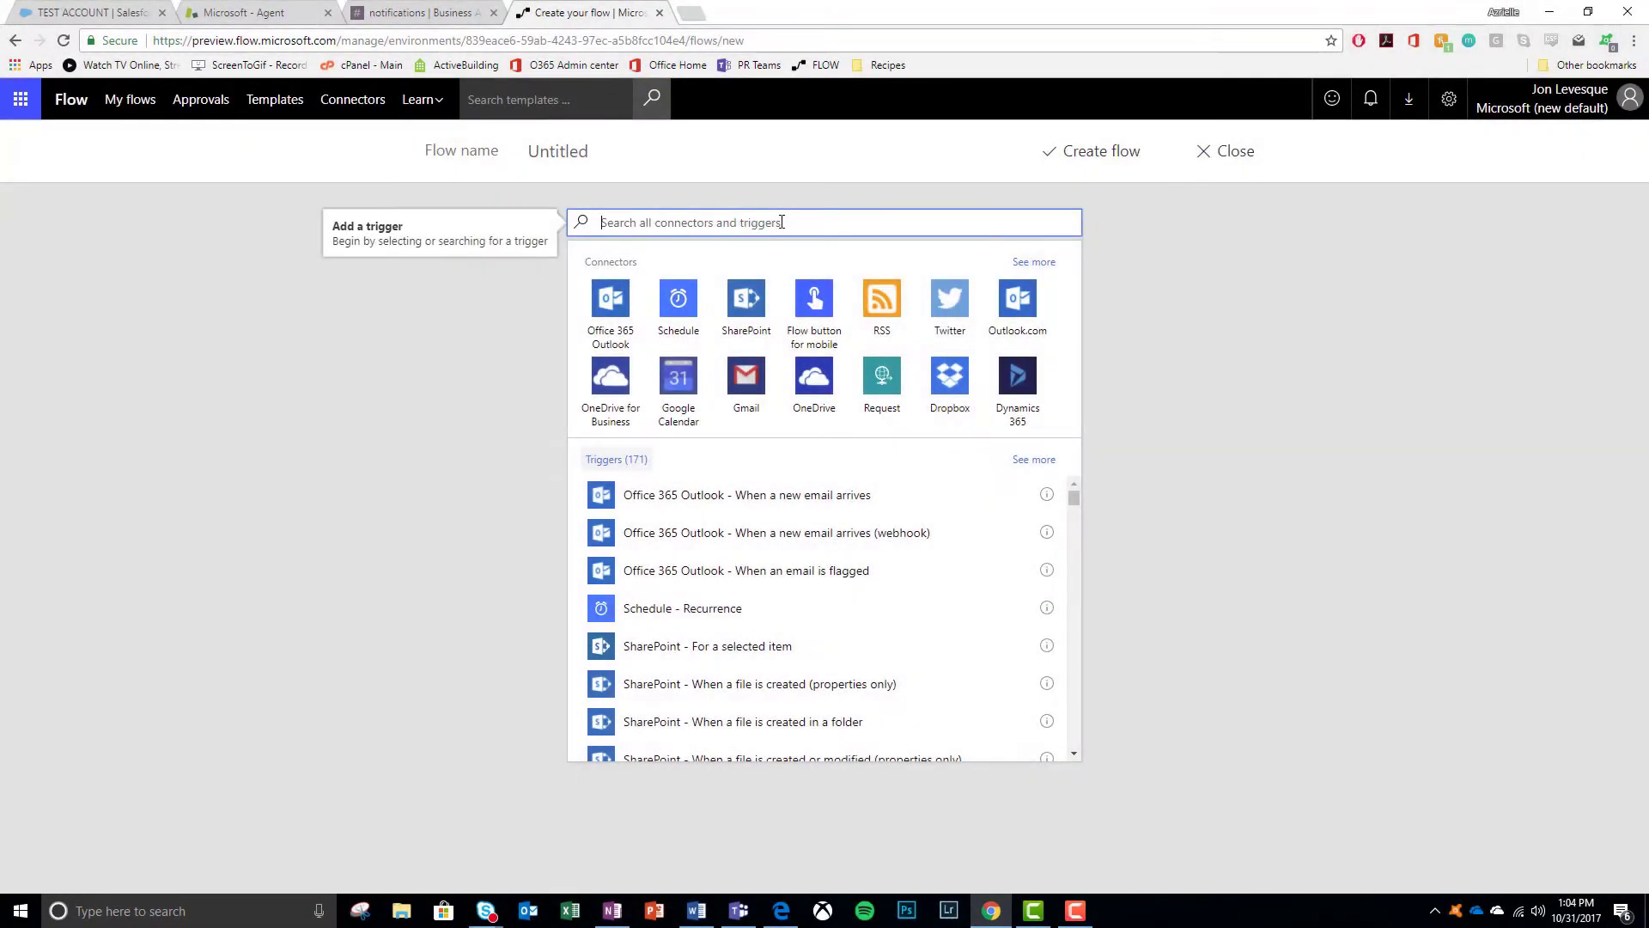
text(salesforce)
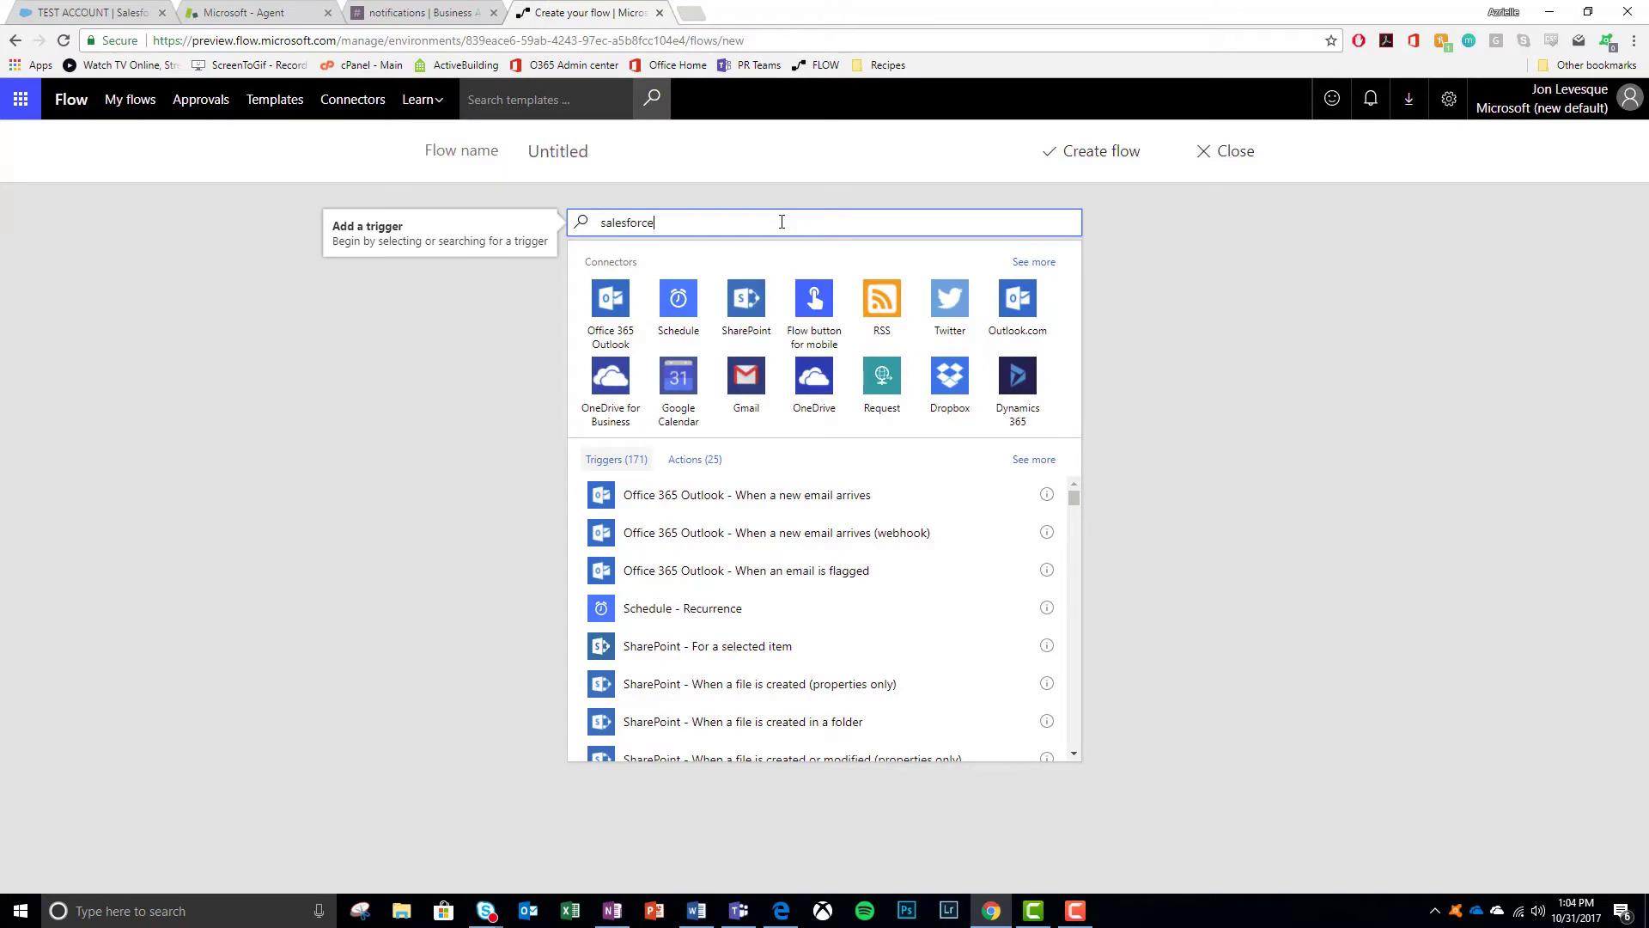
click(778, 419)
click(1045, 267)
drag(1058, 301, 1060, 415)
click(717, 376)
- Add a new action step and search for 'zendesk' actions
click(692, 297)
click(756, 460)
click(739, 515)
text(zendesk)
- Add the Zendesk 'Create item' action with Table name set to Tickets
click(709, 554)
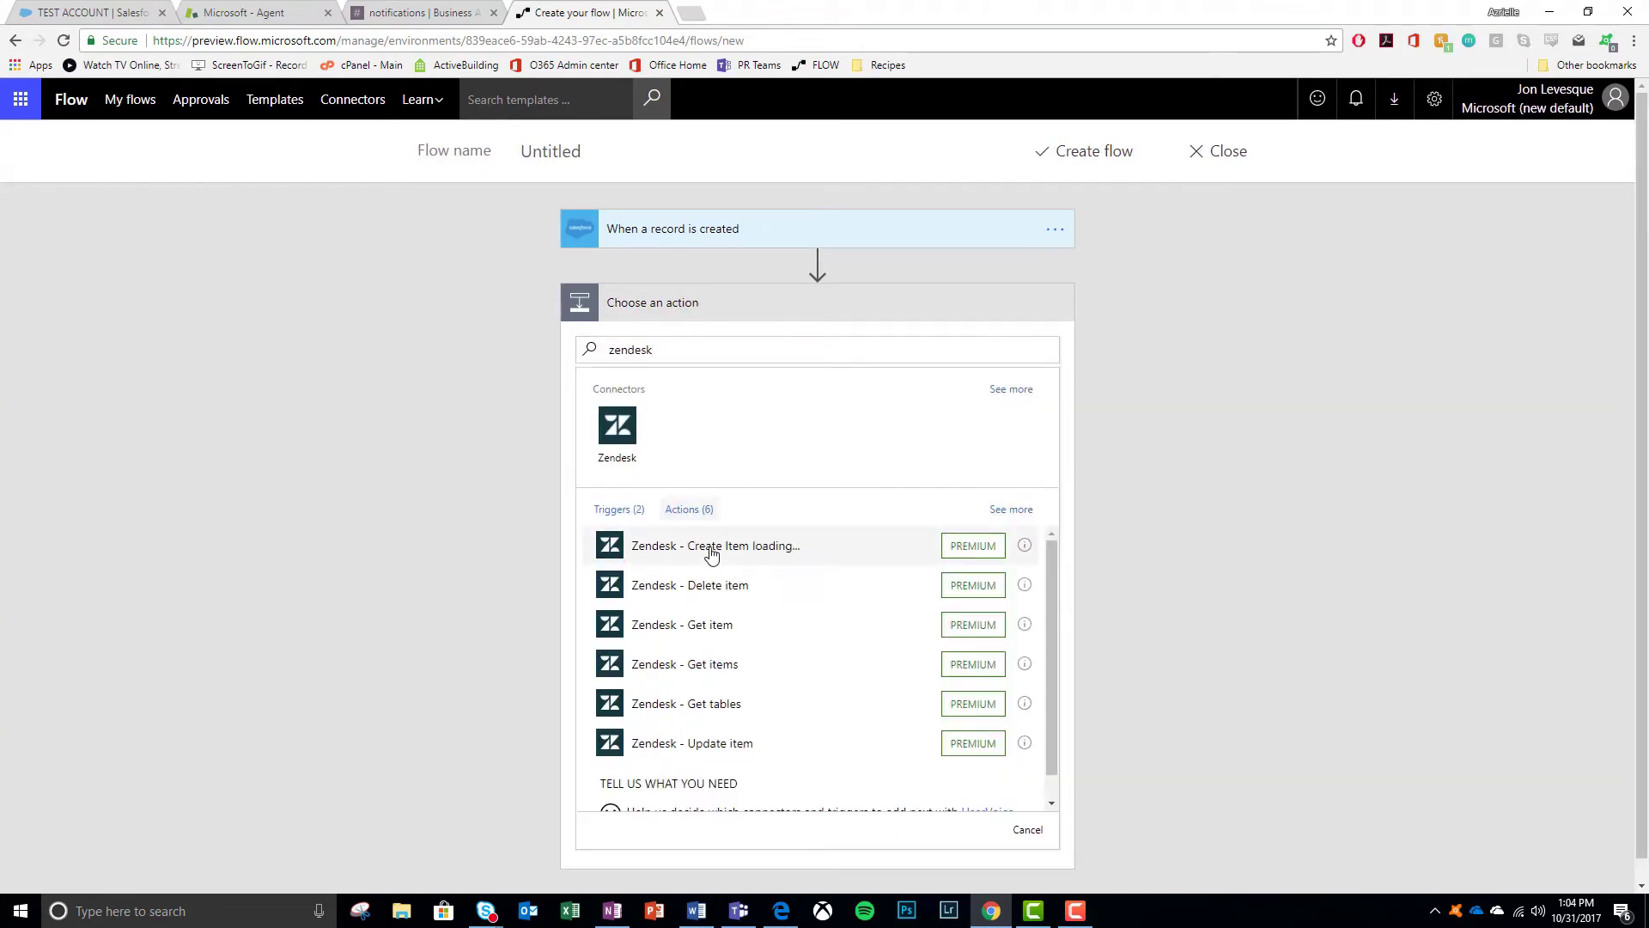
click(1043, 341)
drag(1056, 413, 1055, 532)
click(727, 508)
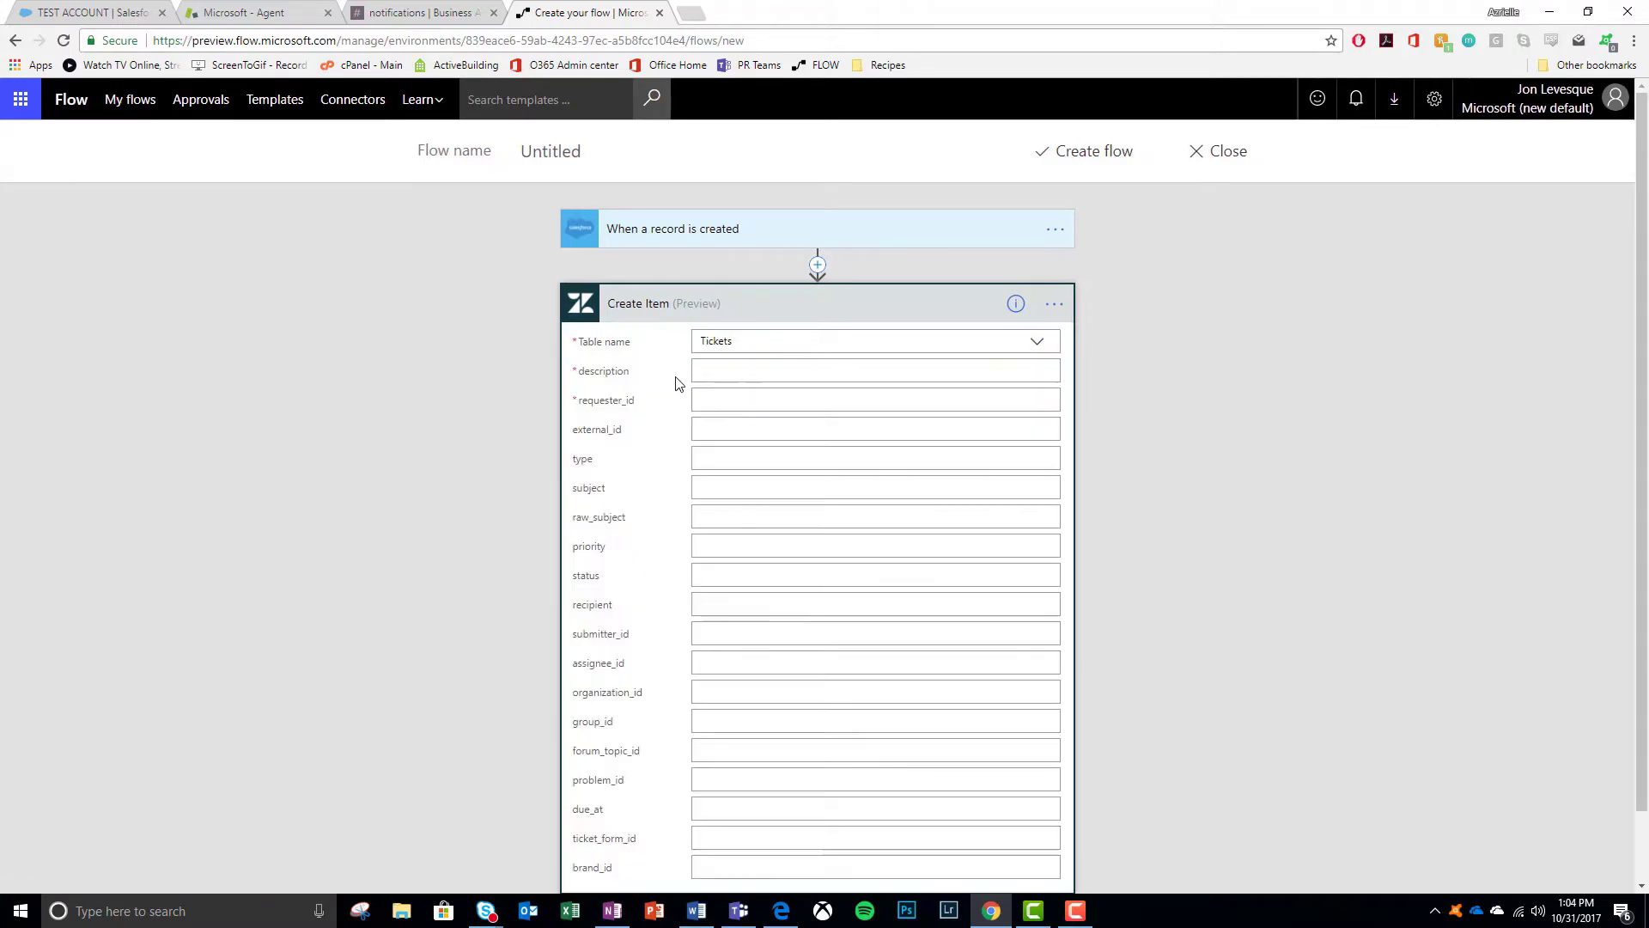
- Write the ticket description asking to reach out to the lead, using First Name, Last Name, Email and Company tokens
click(737, 369)
text(Please Reach out to)
click(1179, 472)
click(1179, 512)
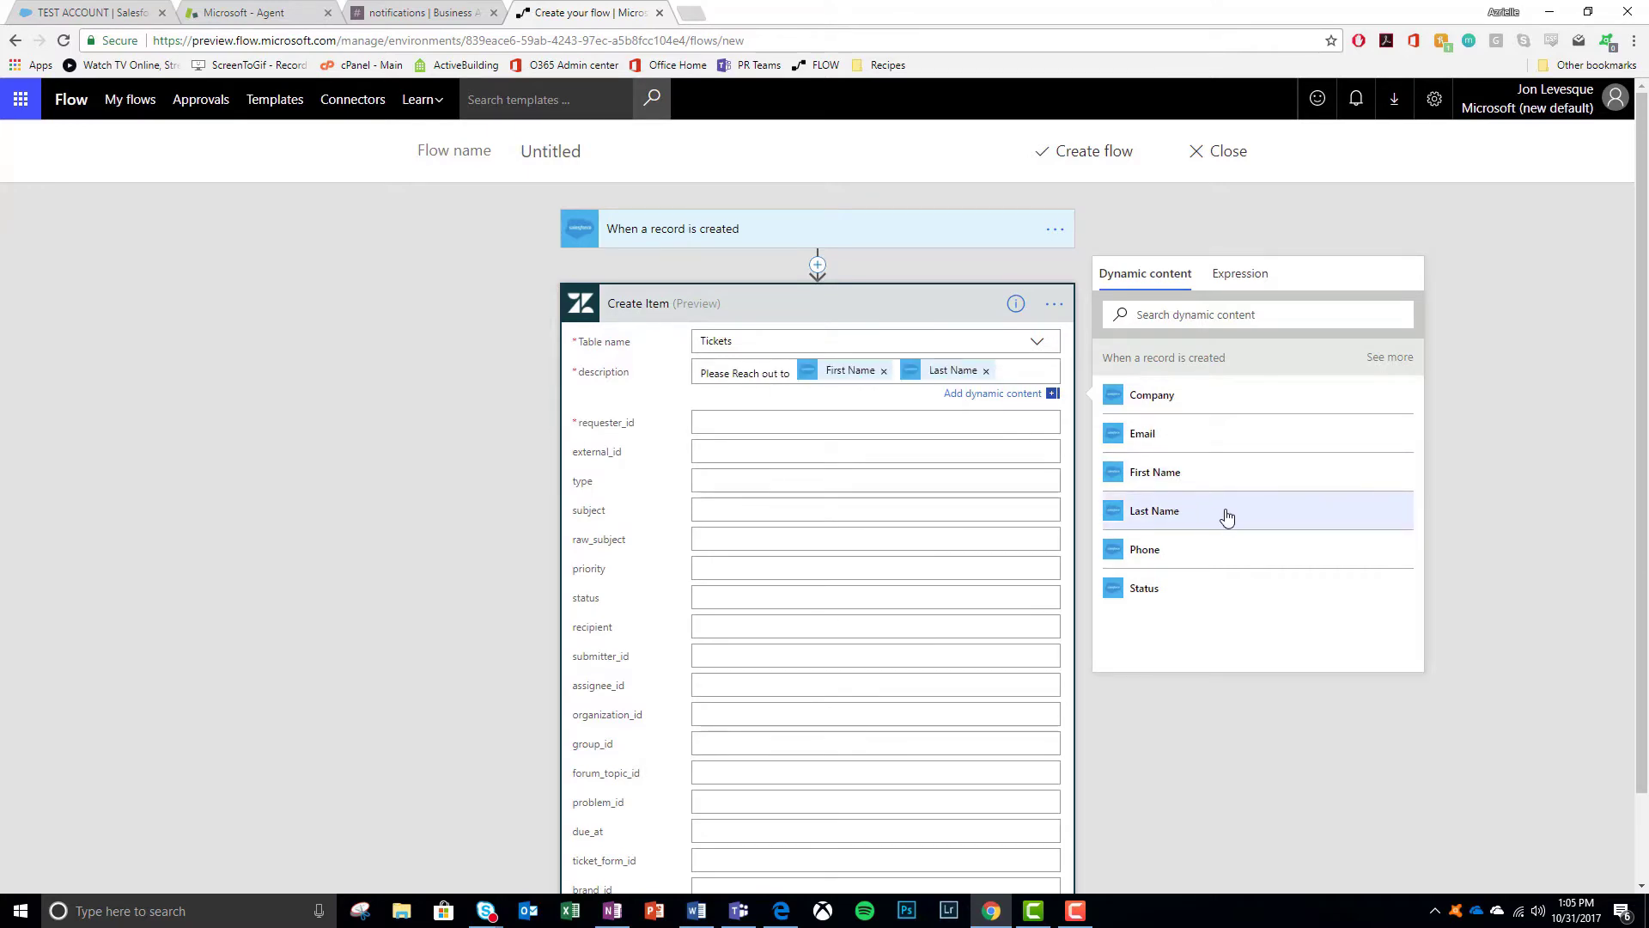
text(at the following email address:)
click(1165, 458)
key(Return)
key(Return)
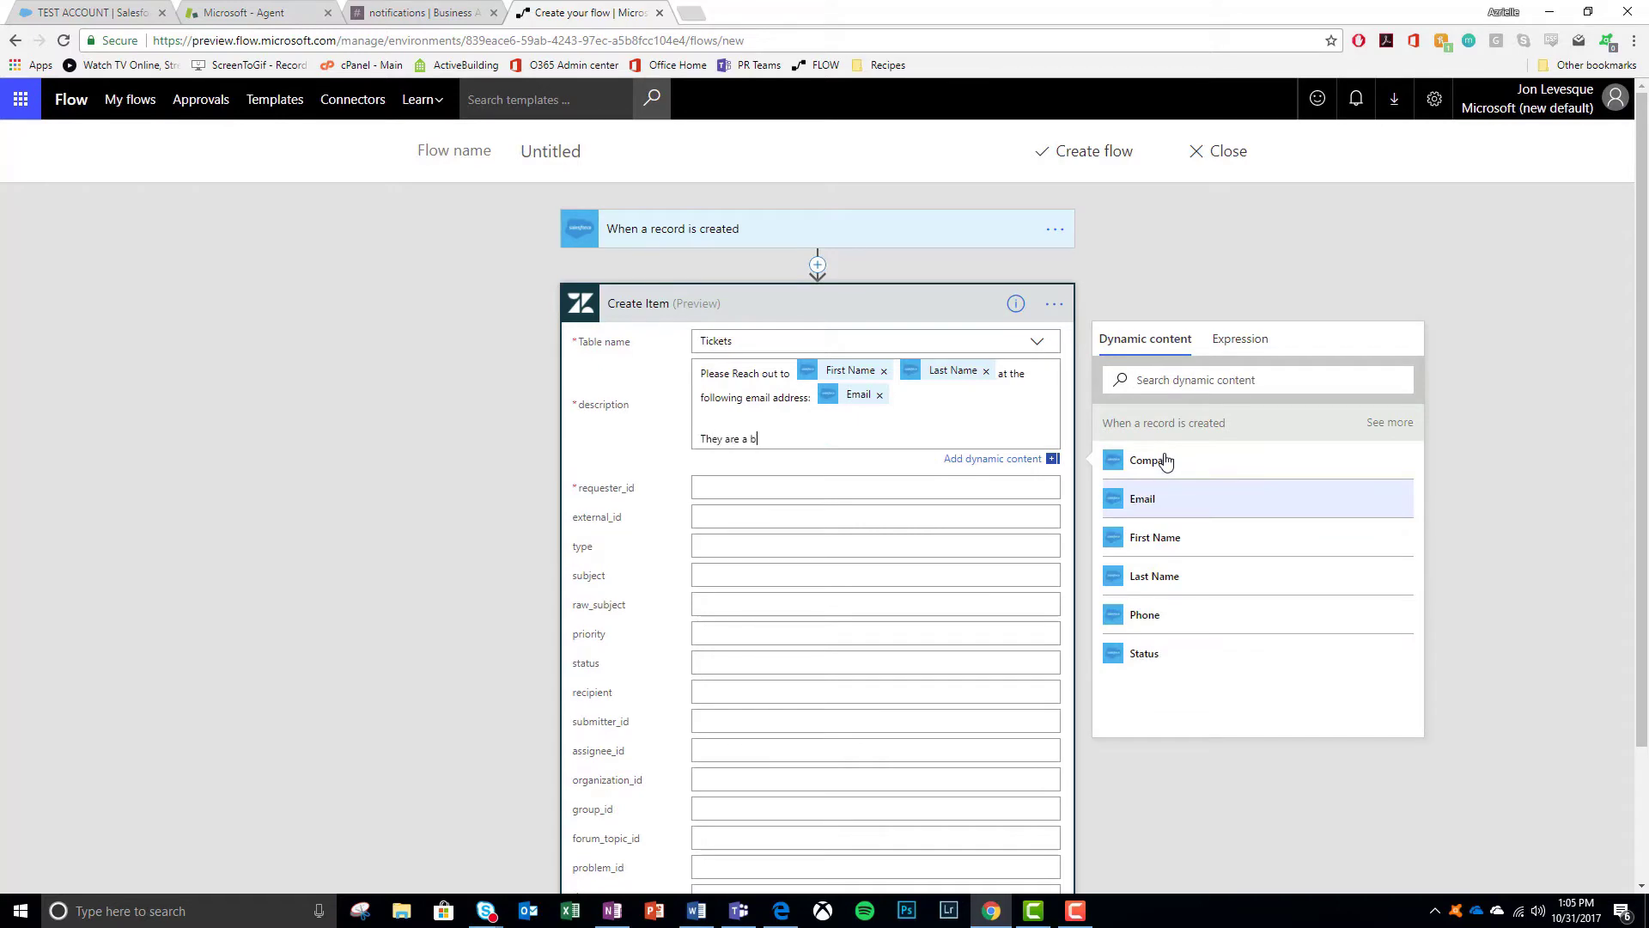
text(They are a brand new lead from:)
click(1166, 462)
- Fill requester_id with a lead field, then add another action step
click(813, 489)
click(1146, 498)
click(736, 307)
click(762, 375)
click(759, 413)
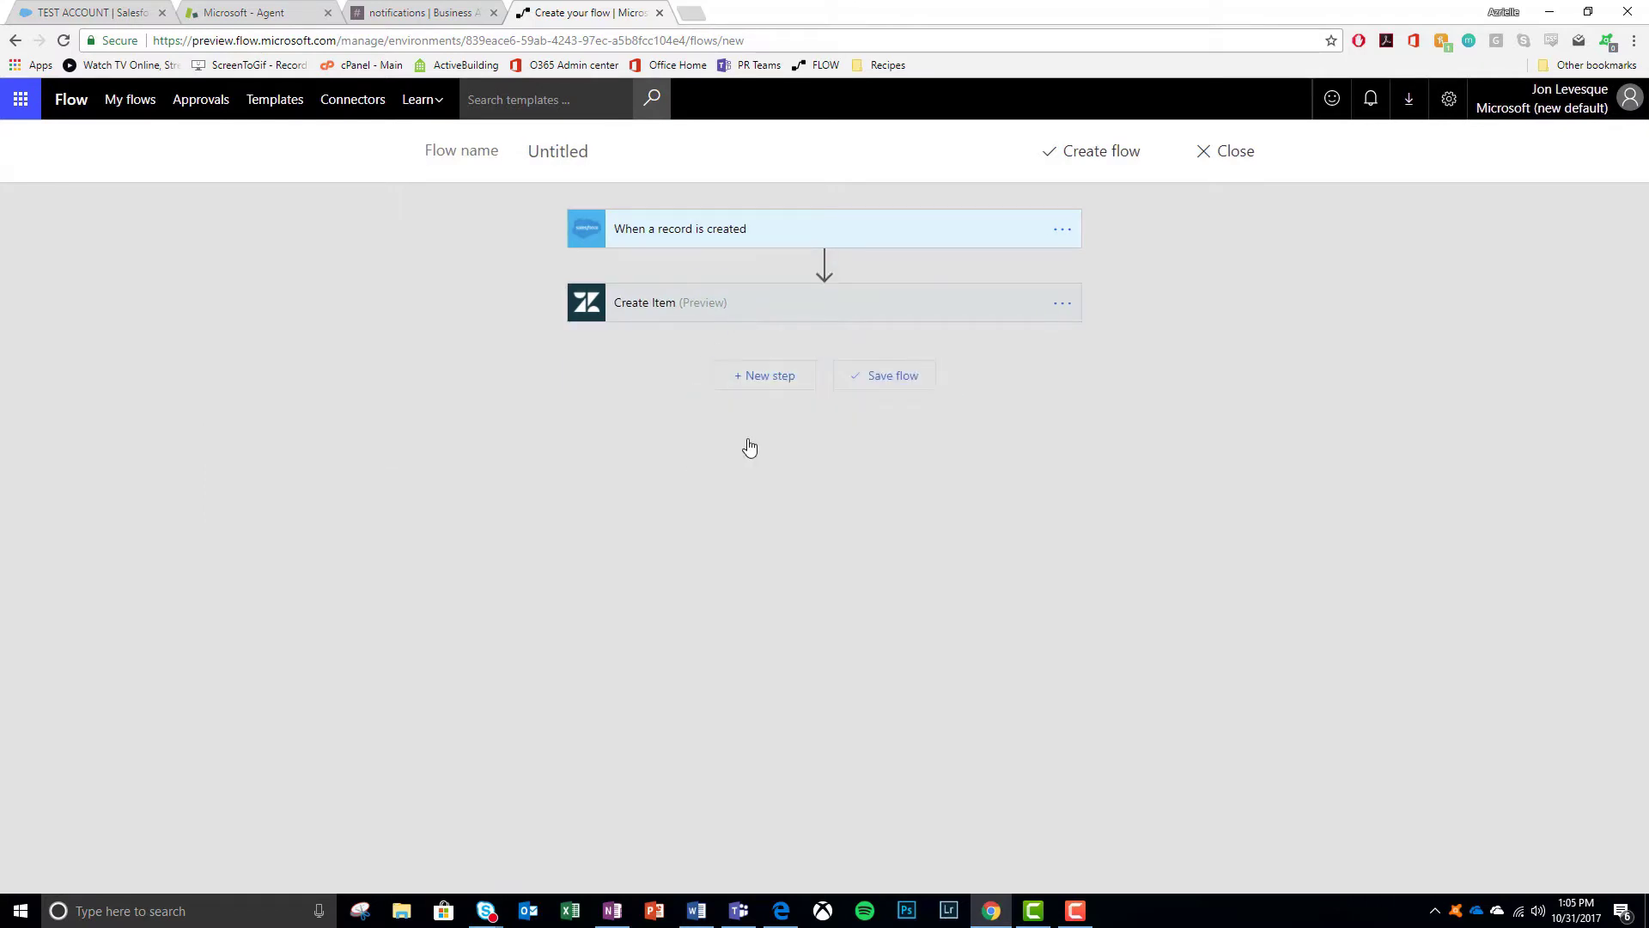
- Add the Slack 'Post message' action targeting the notifications channel
text(slack)
click(713, 768)
click(1046, 415)
click(741, 509)
- Set the message to 'Hey [ticket url] - Please assign it to you' and create the flow
click(774, 441)
text(Hey)
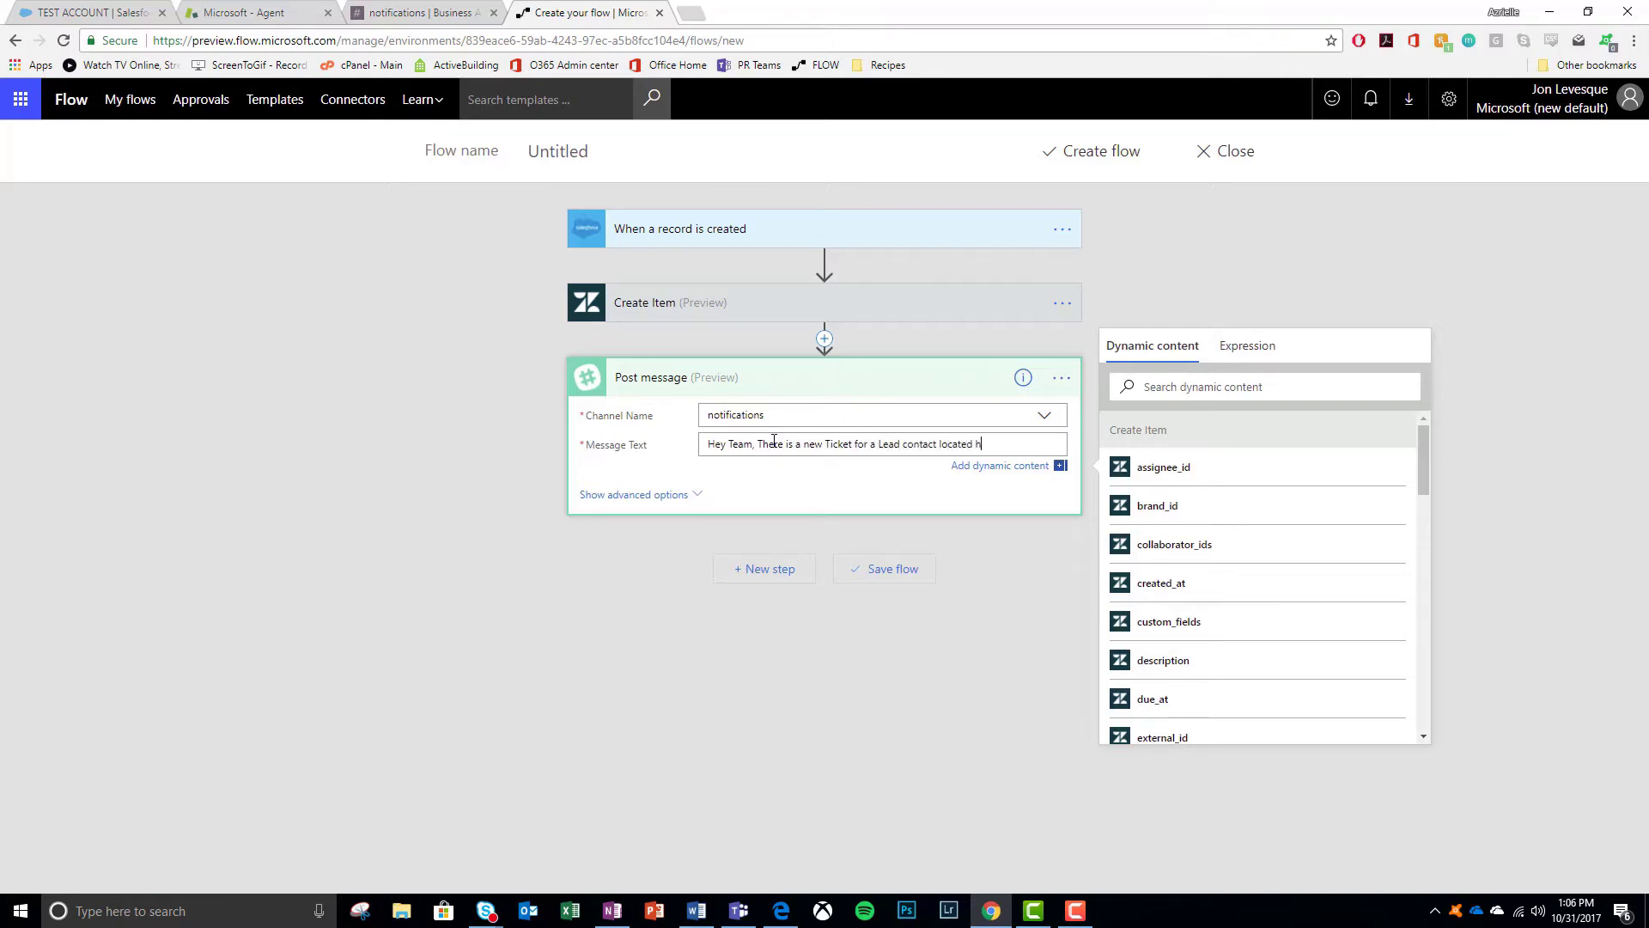
scroll(1314, 590, down, 10)
click(1151, 421)
text(- Please assign it to yourself and close it out asap)
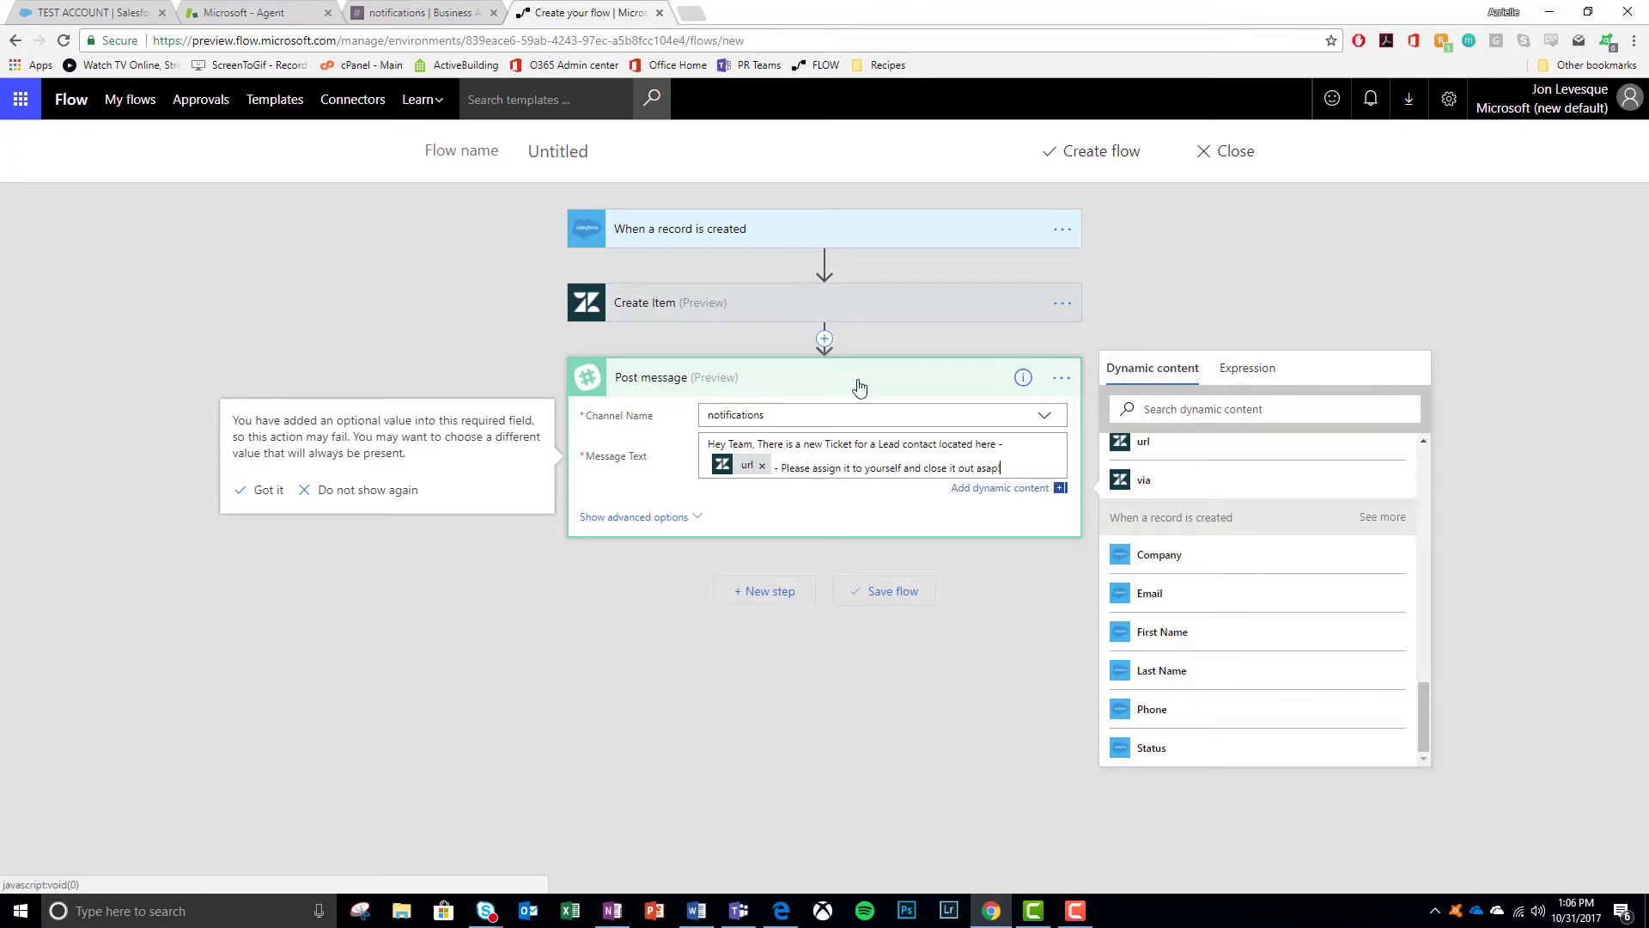
click(857, 383)
click(1084, 153)
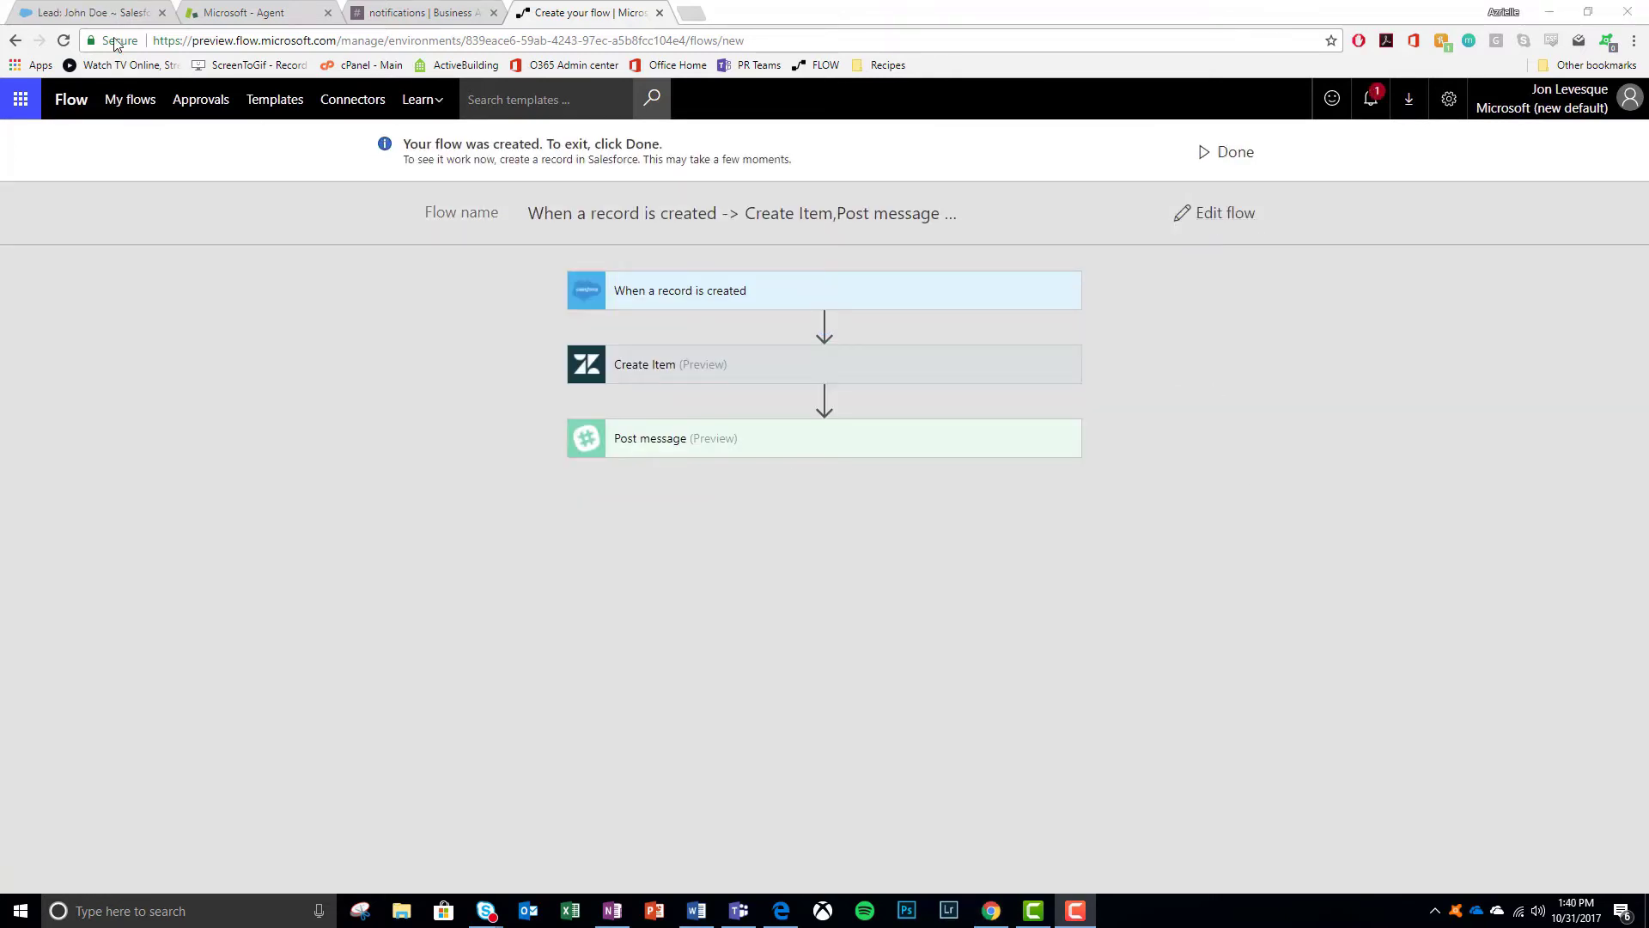
- Start a new Lead record in Salesforce
click(112, 13)
click(60, 198)
click(64, 270)
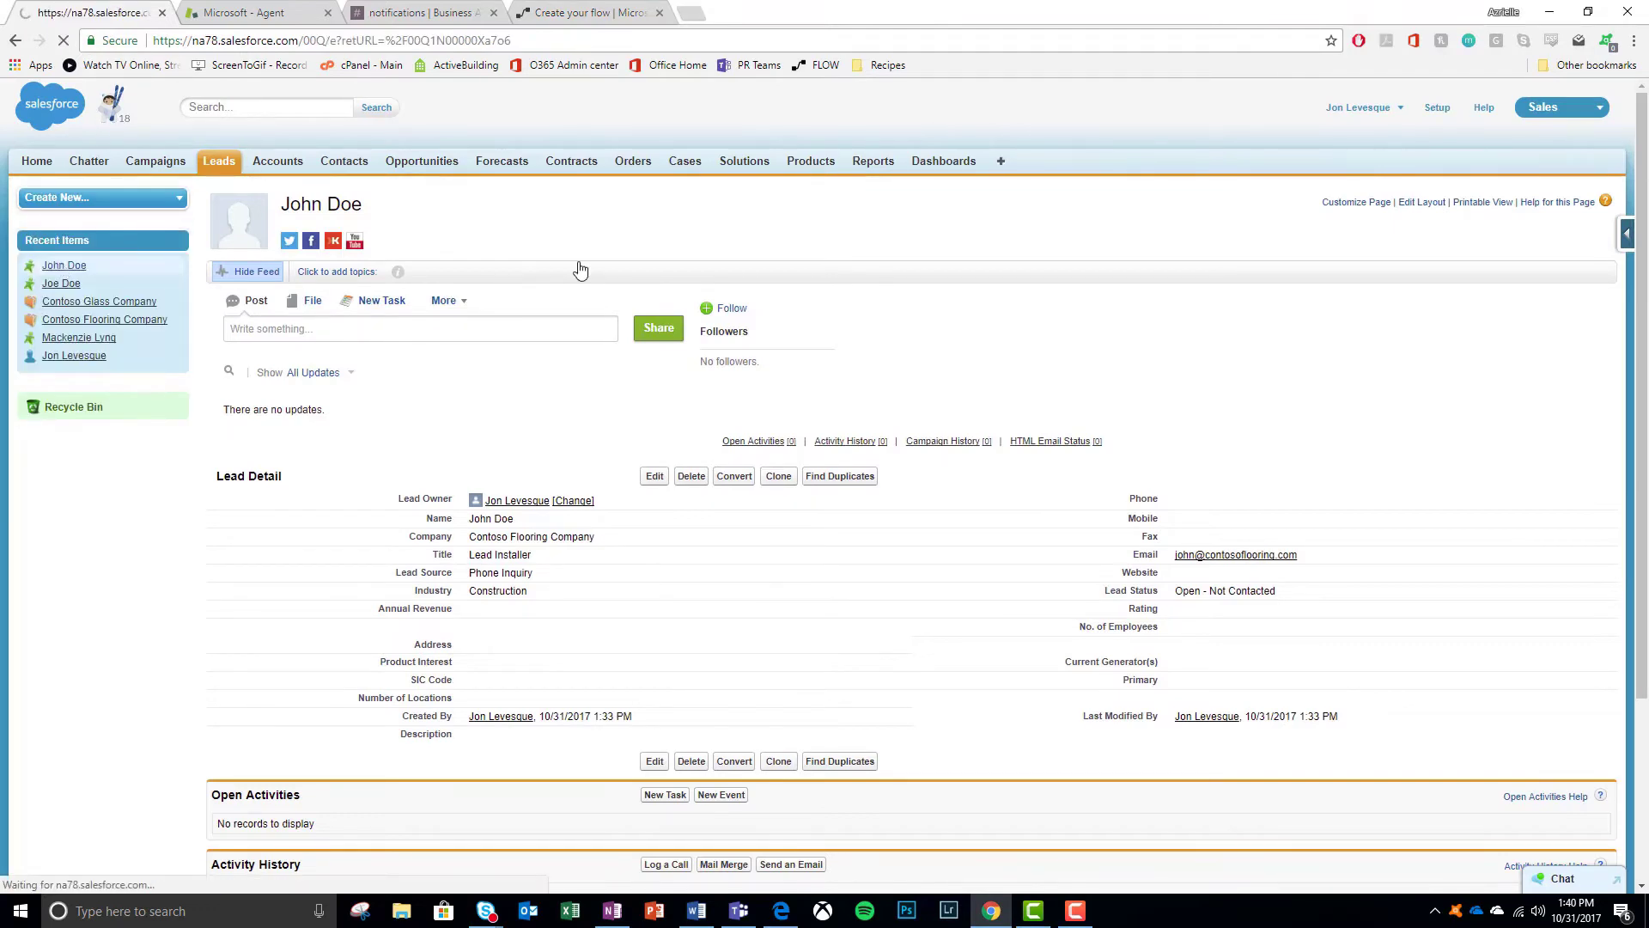
- Enter the lead's name, company Microsoft PowerApps and email, save it, and check the flow's run
click(592, 338)
key(Tab)
key(Tab)
text(mic)
click(567, 402)
click(1198, 378)
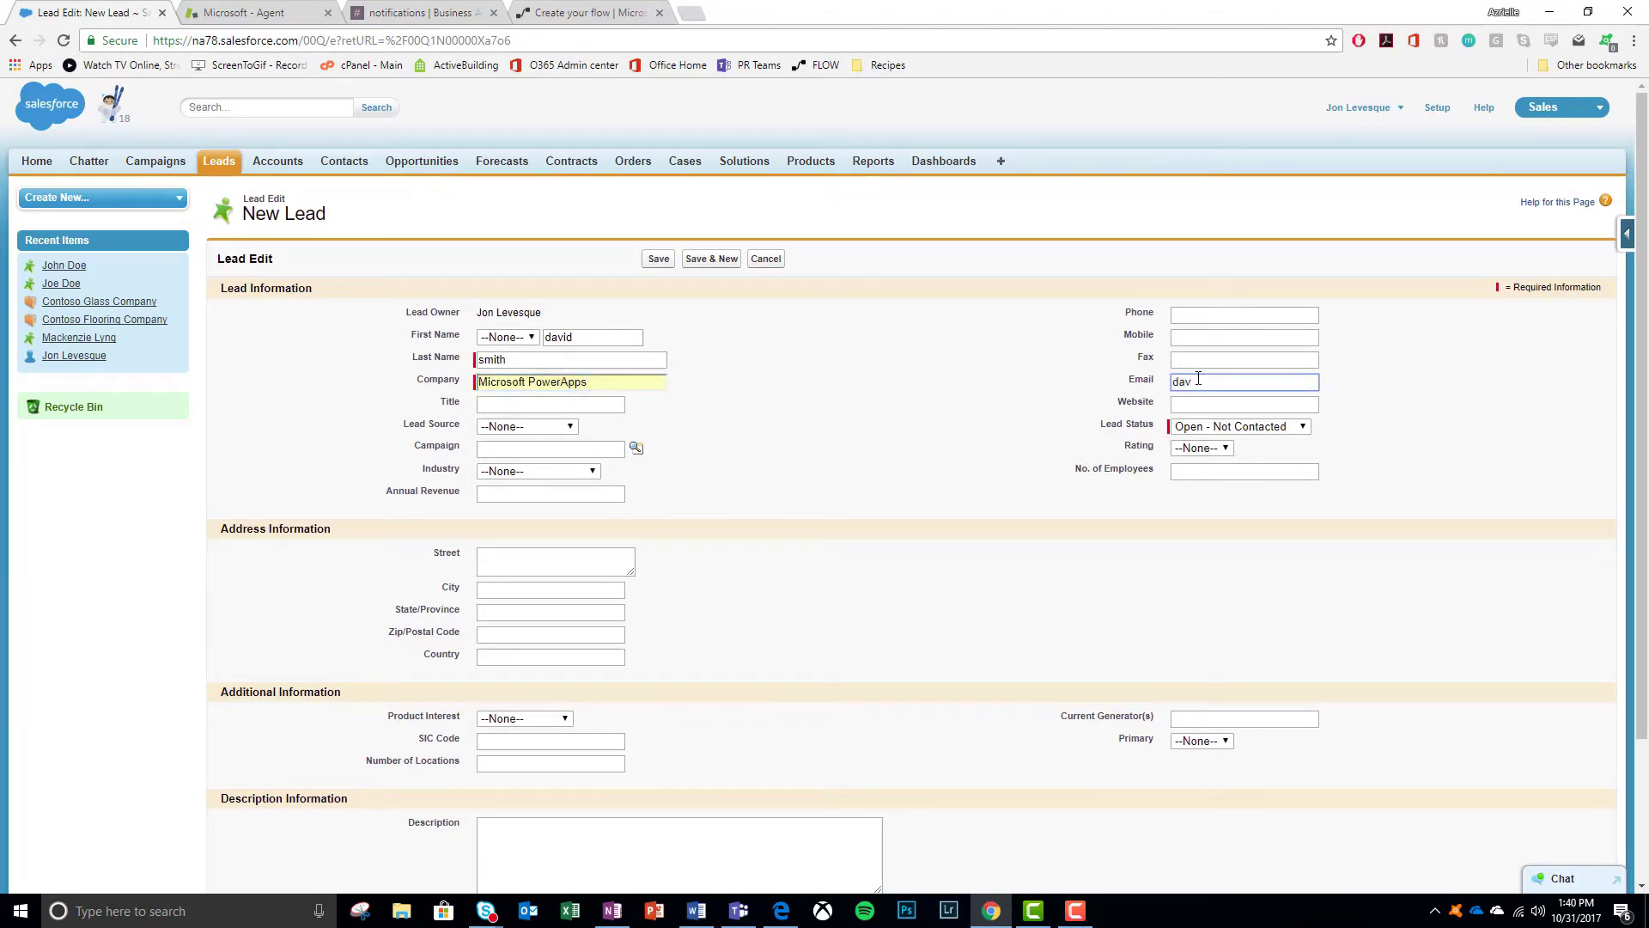
click(657, 259)
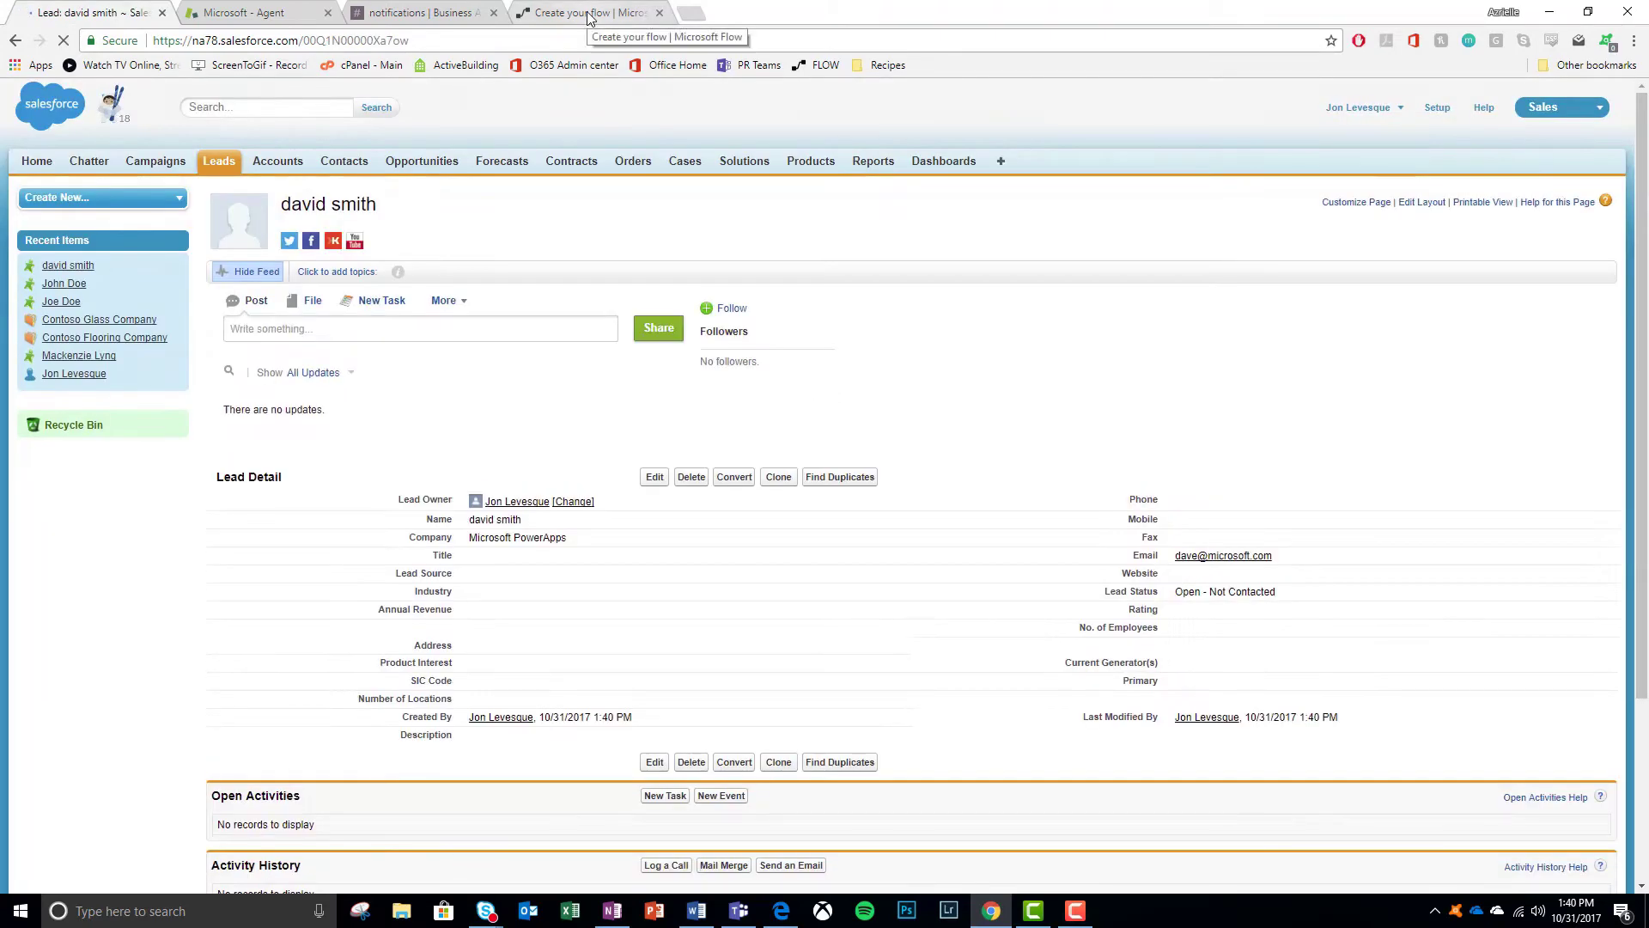
click(589, 13)
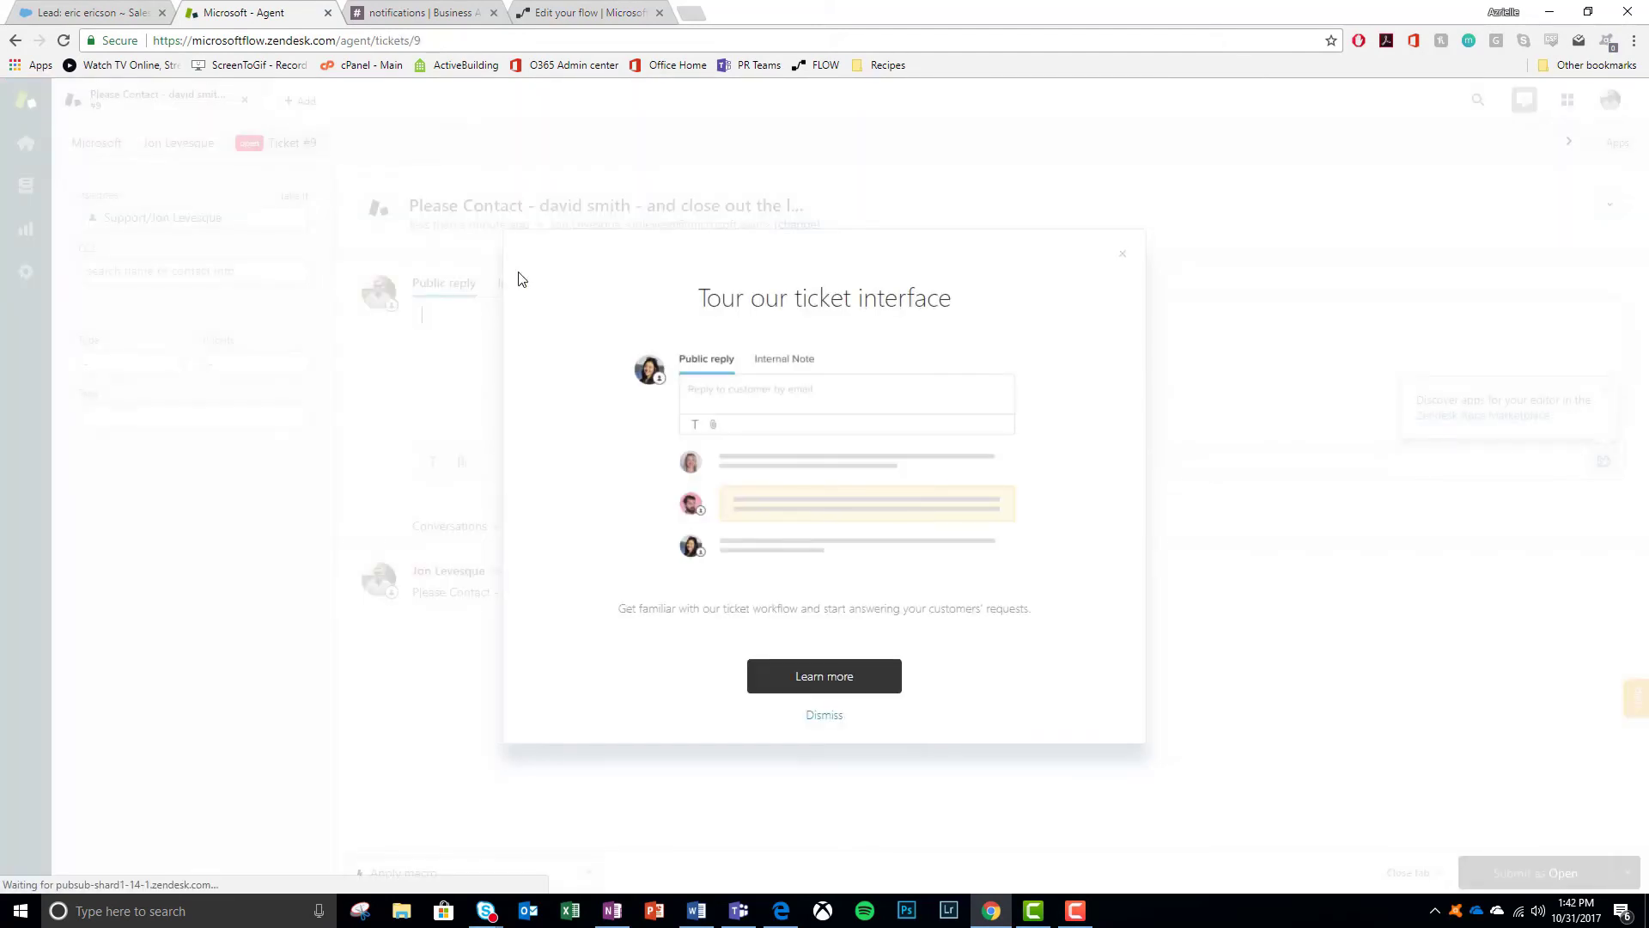
click(1138, 246)
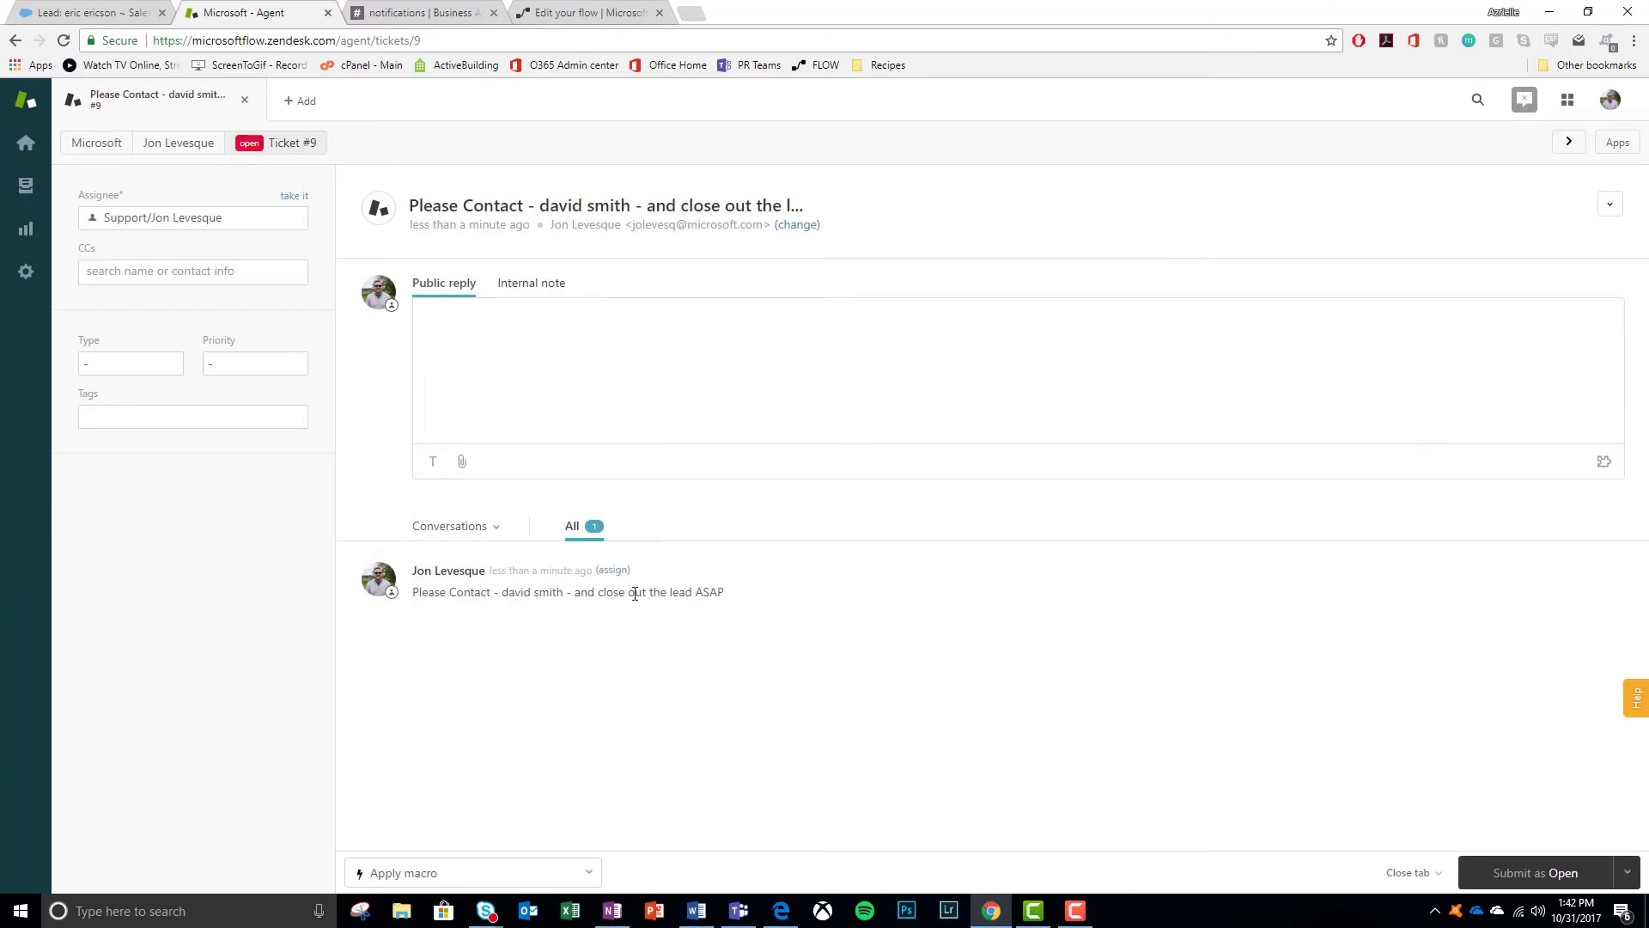
key(ctrl+Tab)
click(251, 26)
click(592, 14)
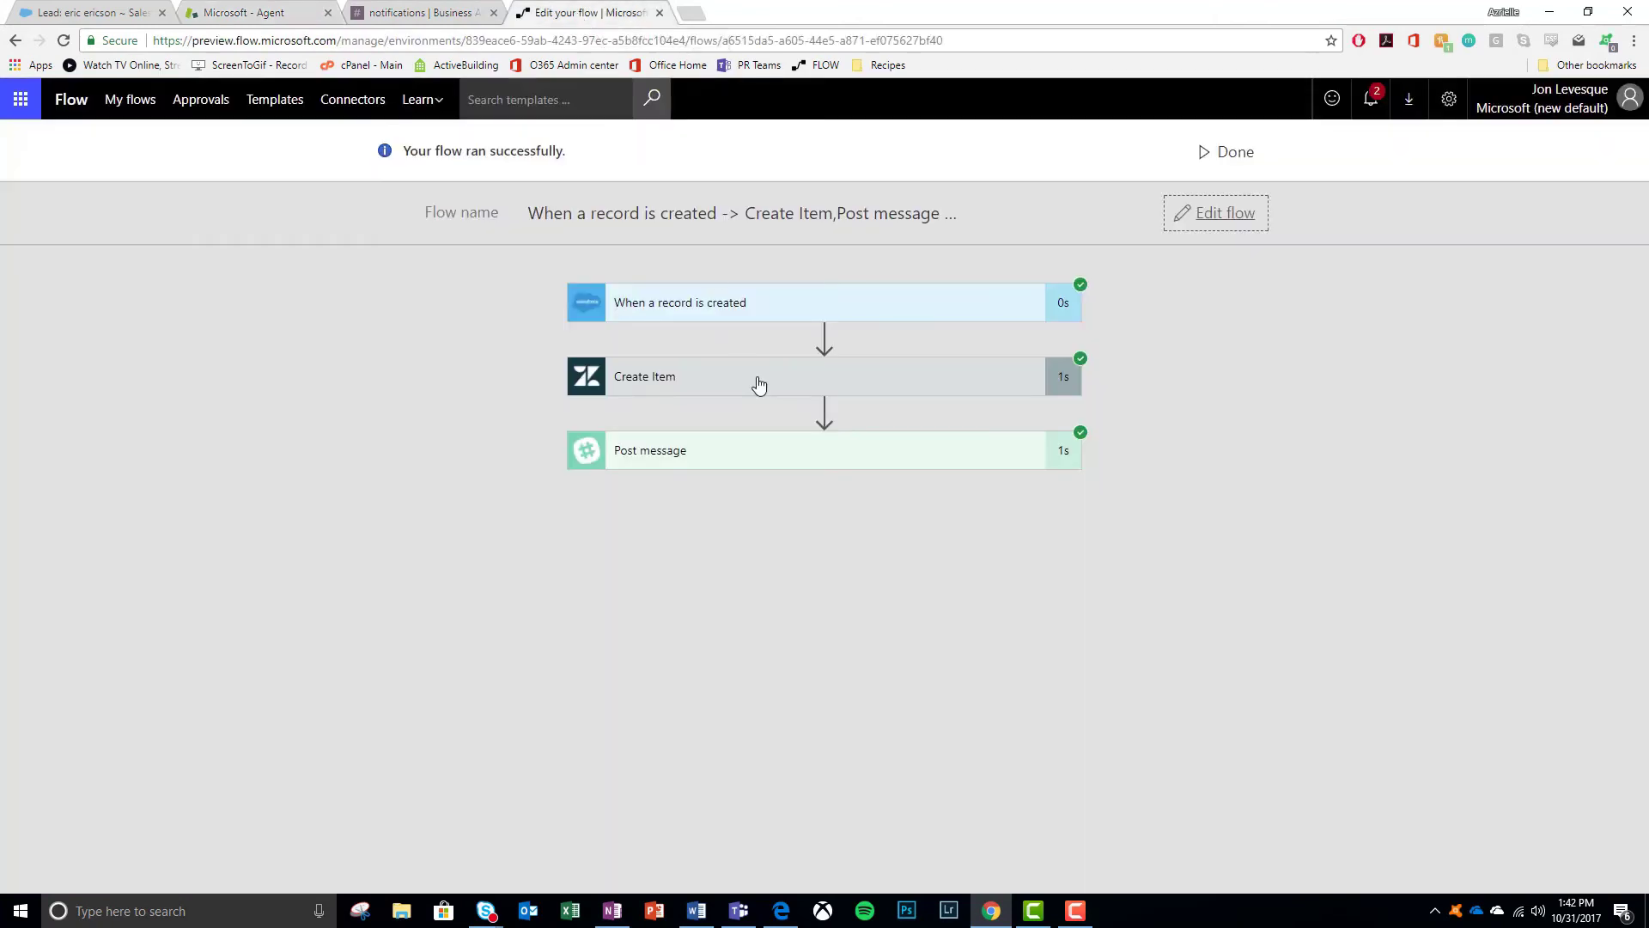